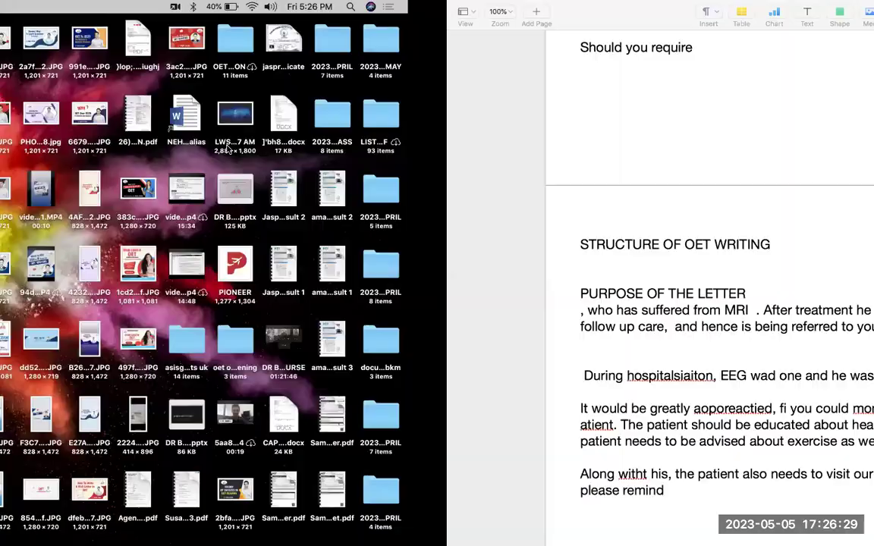
Step: Select and delete the entire referral letter draft in the document
key(super+a)
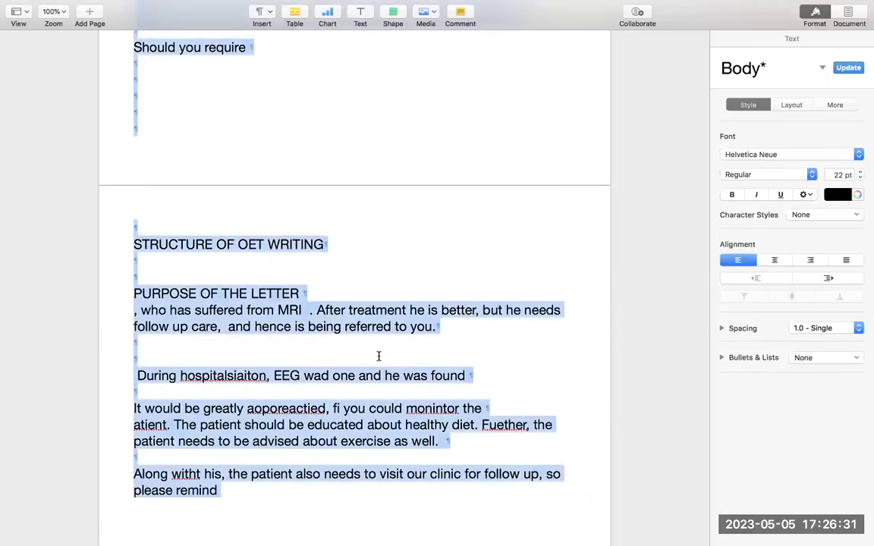
key(BackSpace)
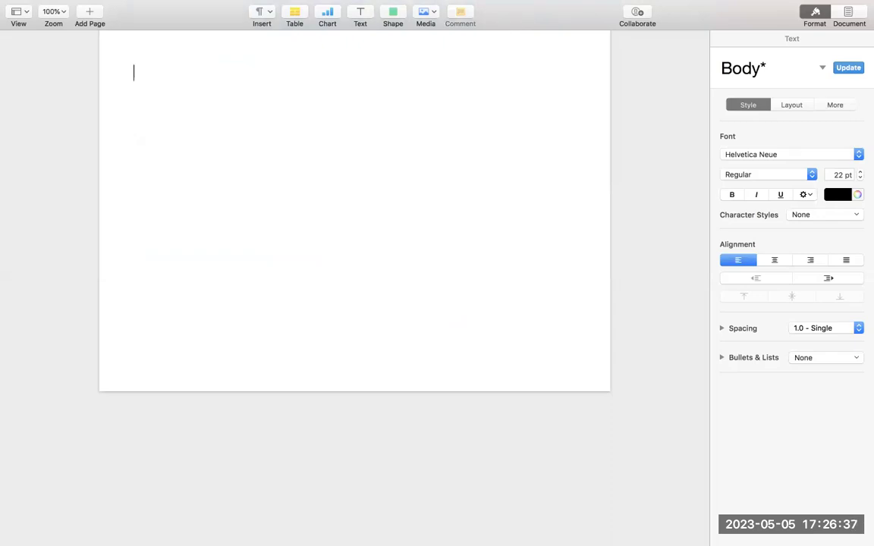
Step: Type the notes '2 tenses', 'Past indefinite', 'Present perfect' and '90% OET writing', ending on a new line
text(2 tense)
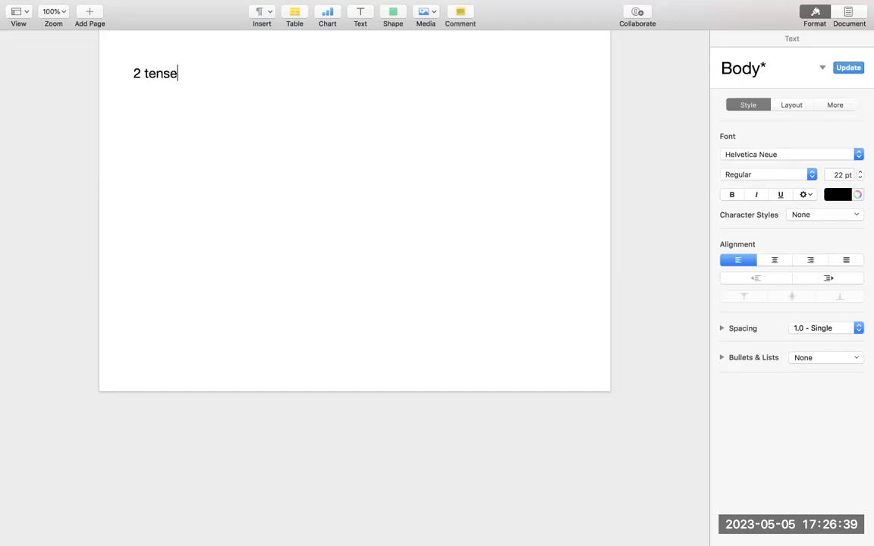
text(s Past indefinite)
key(Return)
text(pe)
key(BackSpace)
text(resent perfec)
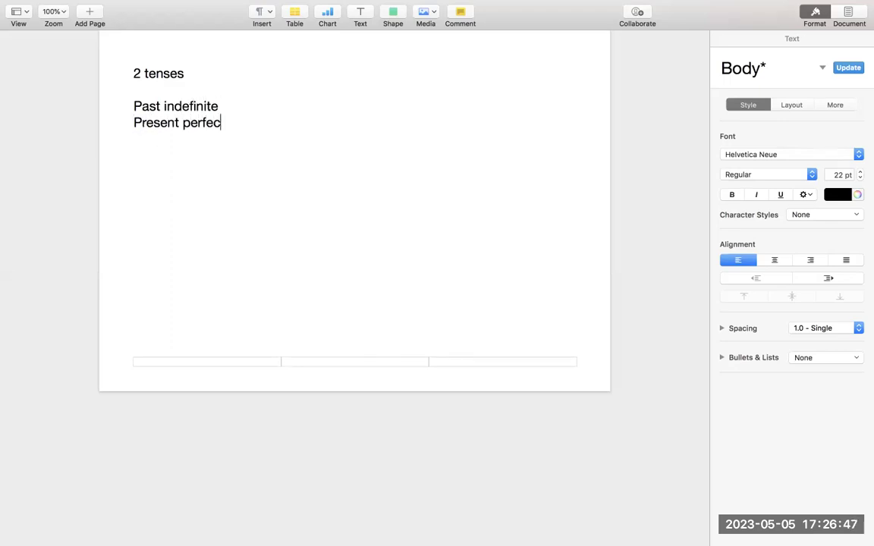
text(t  90% O)
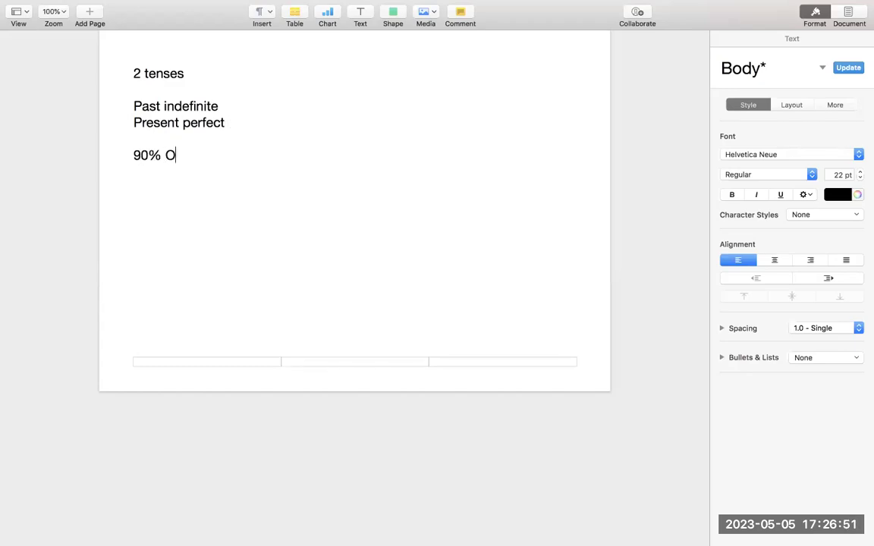
text(ET writing)
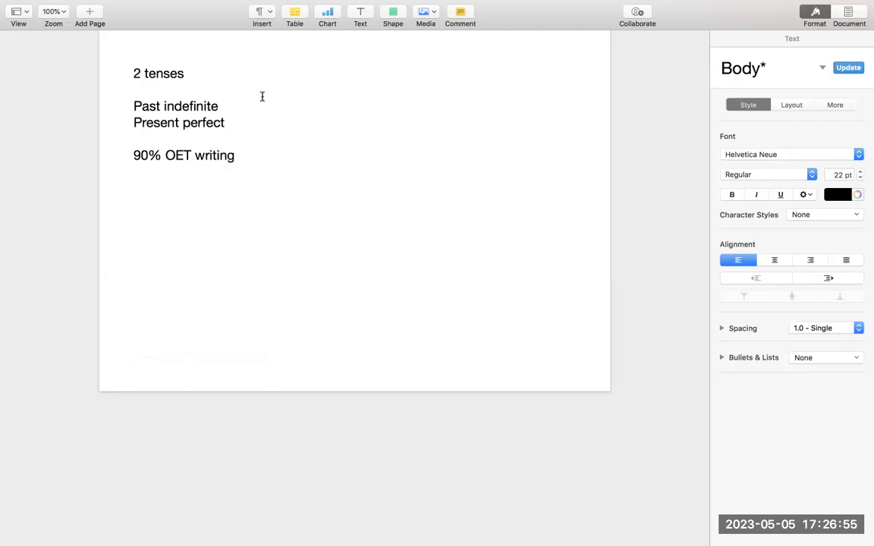
drag(222, 107, 122, 106)
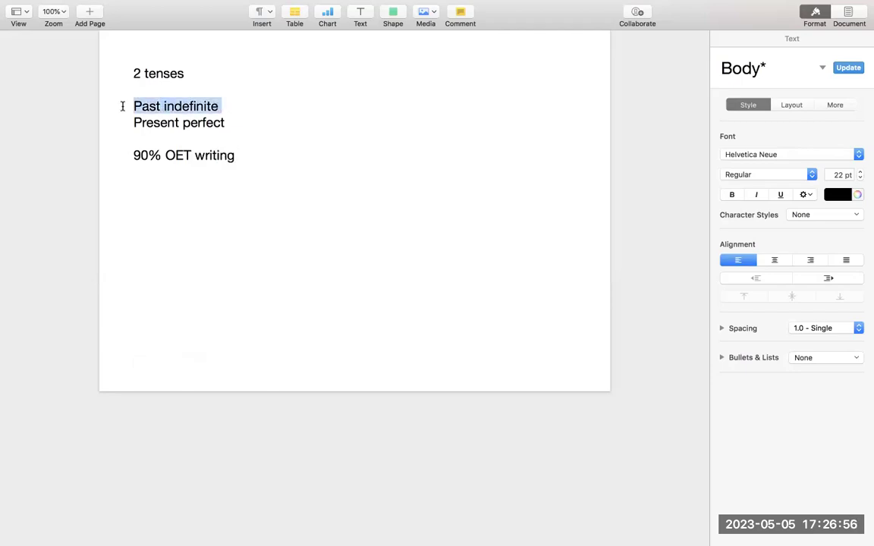
click(256, 110)
click(273, 155)
key(Return)
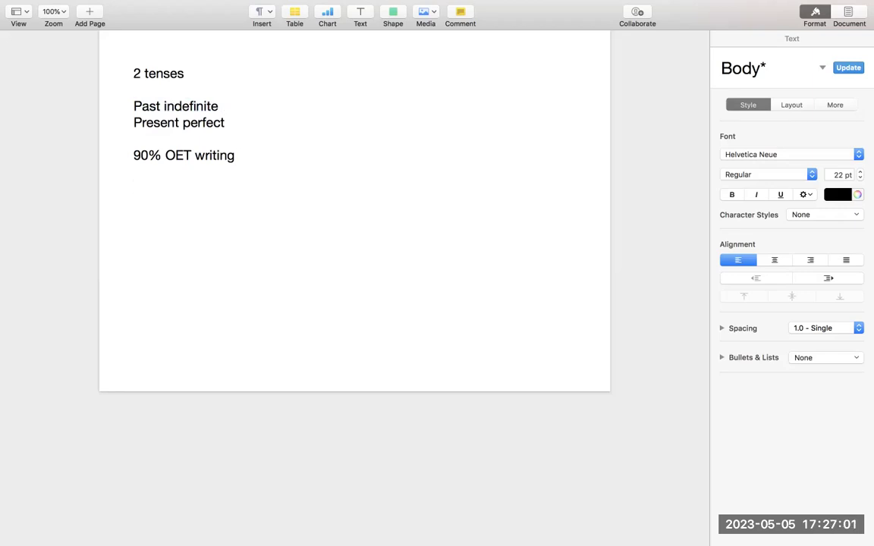
Step: Write the example 'The patient visited with chief complaint of..... He also had fever , nausea ......'
text(The patient v)
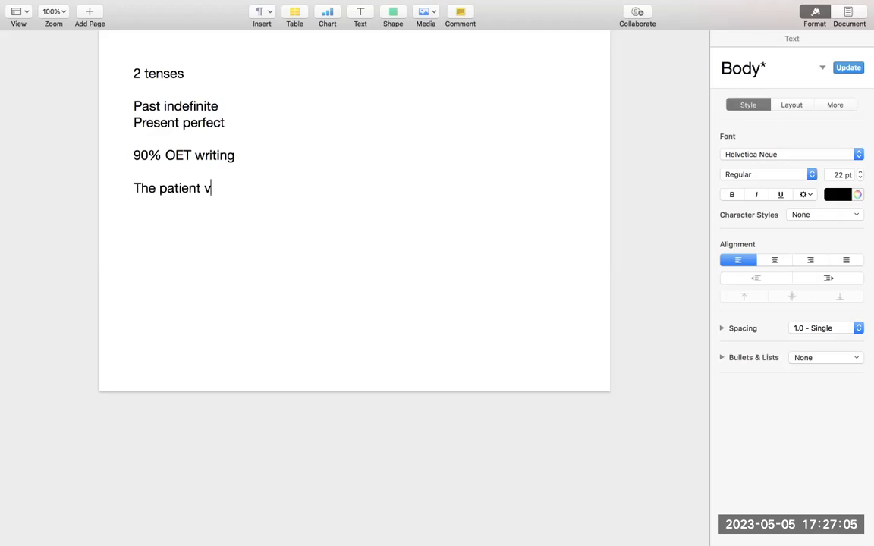
text(isited 2nd form)
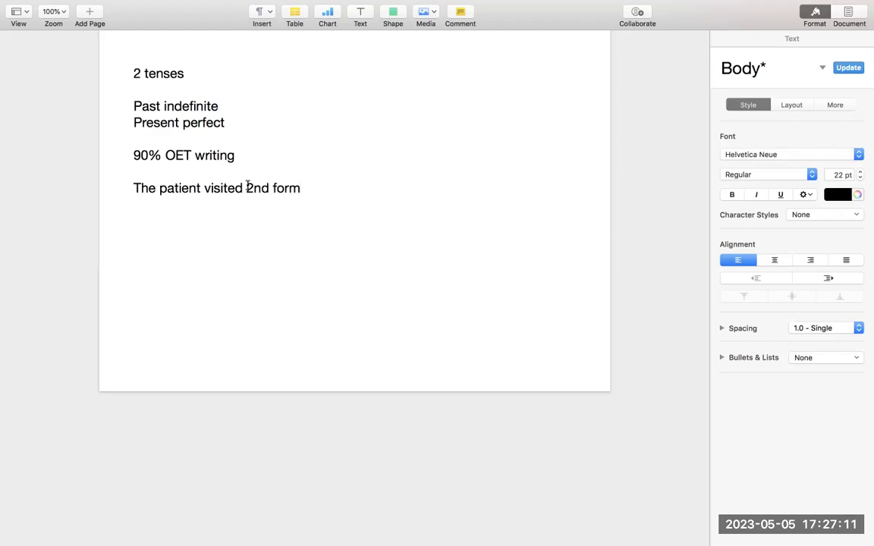
drag(248, 187, 320, 186)
text(with c)
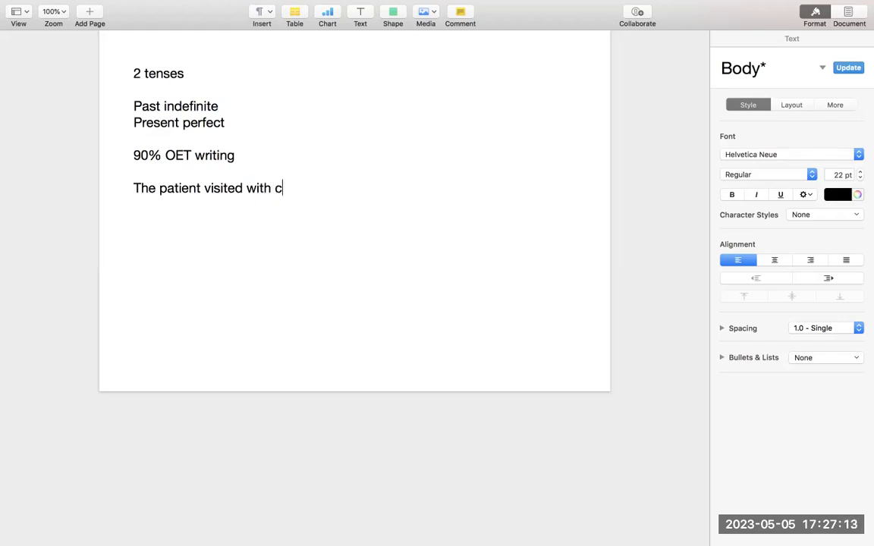
text(hief complain)
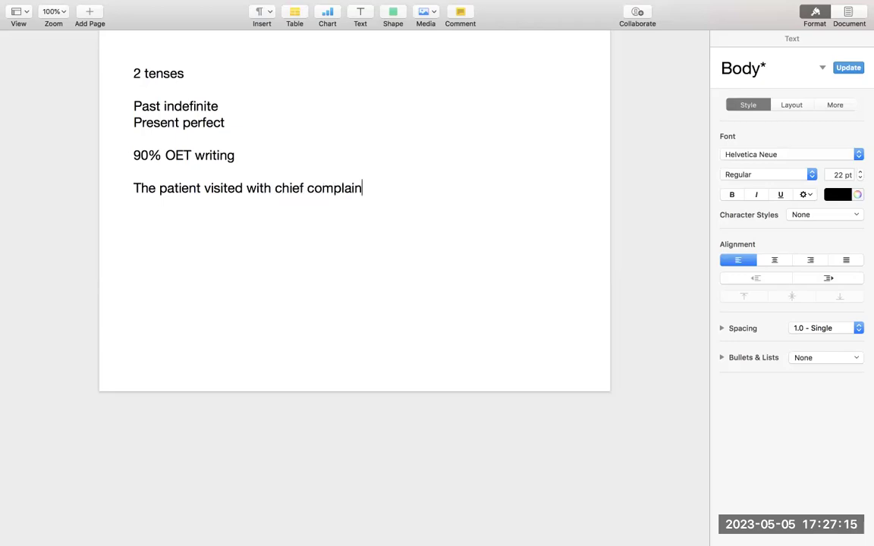
text(t of..... He laso)
key(BackSpace)
key(BackSpace)
key(BackSpace)
key(BackSpace)
text(als)
key(BackSpace)
text(so)
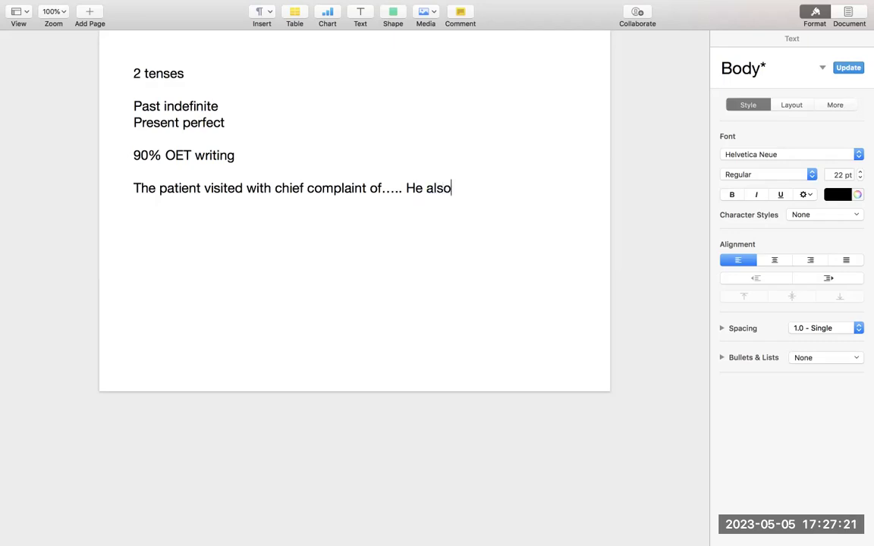
text( had fev)
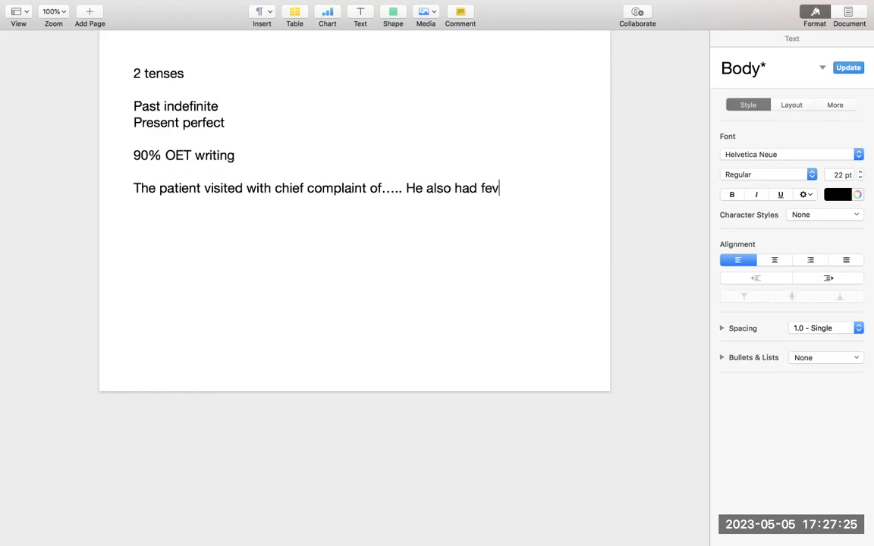
text(er , nausea ......)
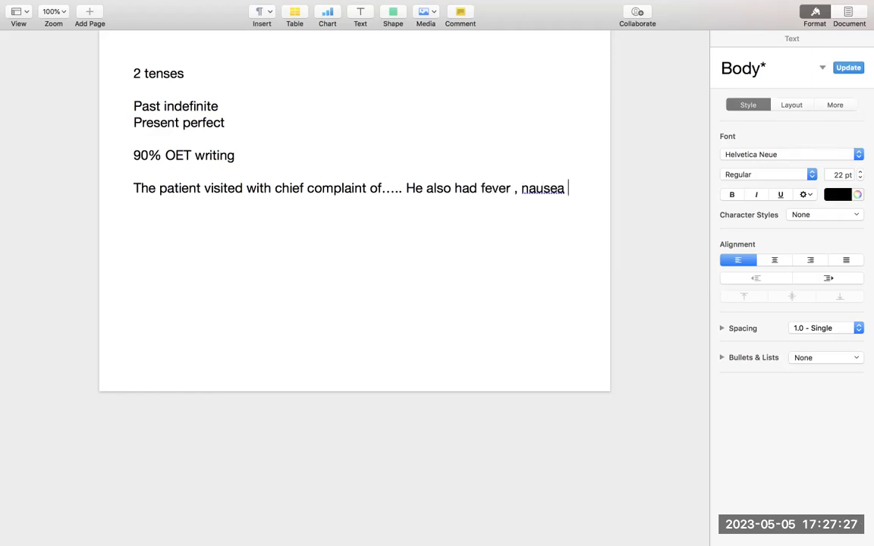
Step: Add the verb forms 'has have had had' after 'Present perfect'
click(454, 188)
drag(456, 188, 477, 188)
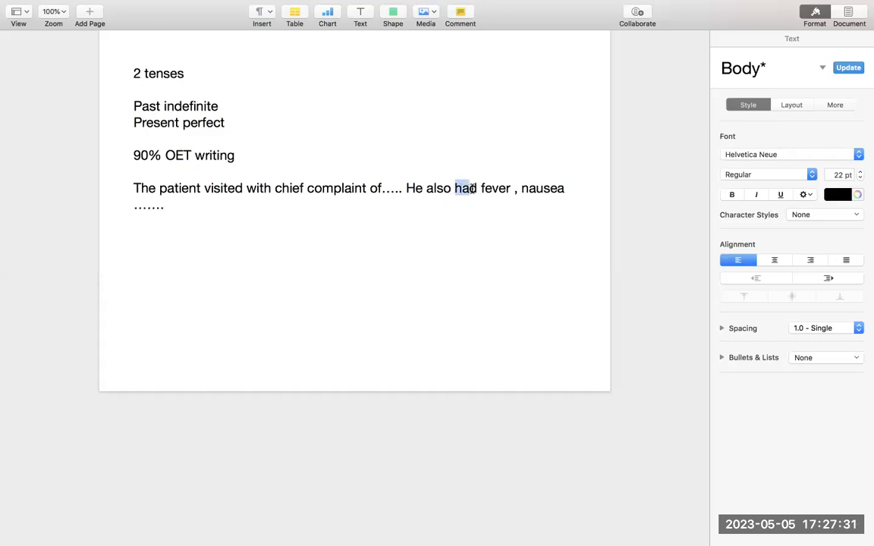
click(431, 129)
text(has have had had)
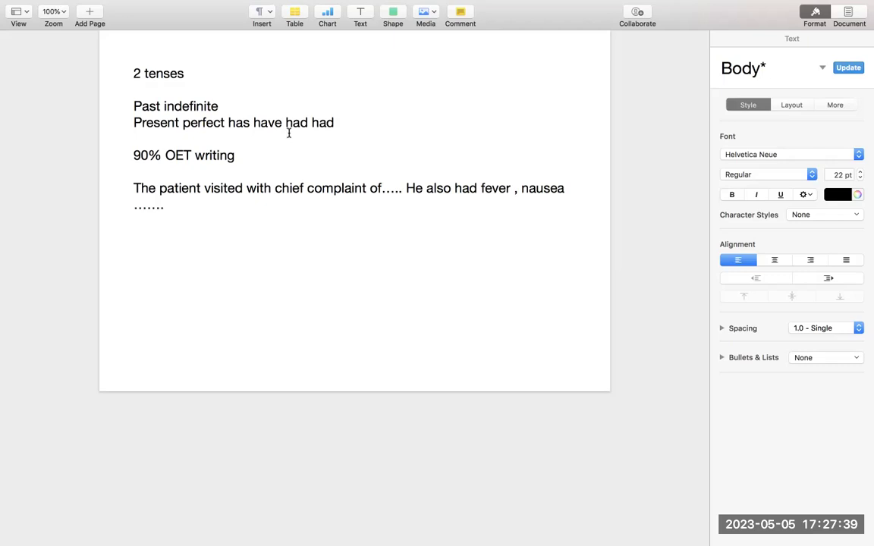
Step: Remove 'has have had had', then add '2 active' after Past indefinite and 'He complained of .'
double_click(237, 122)
shift+click(340, 122)
key(BackSpace)
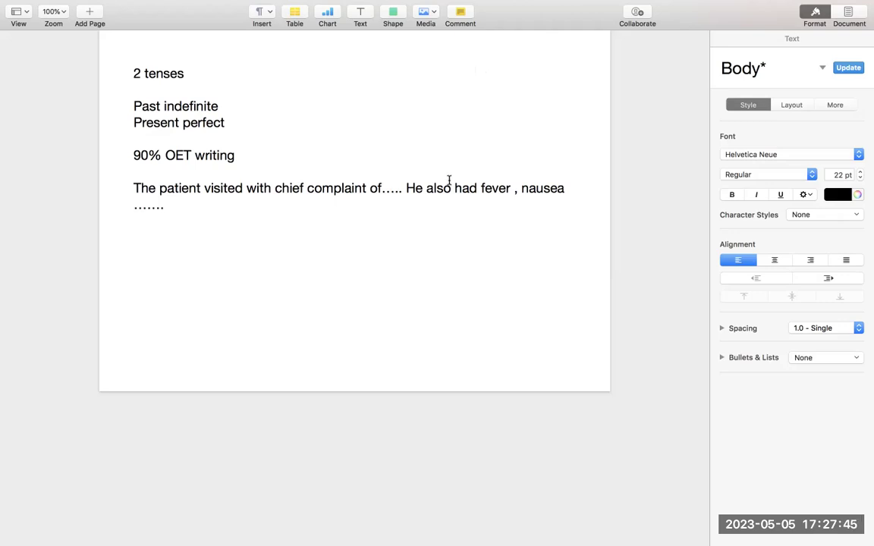
click(221, 107)
text(2 active )
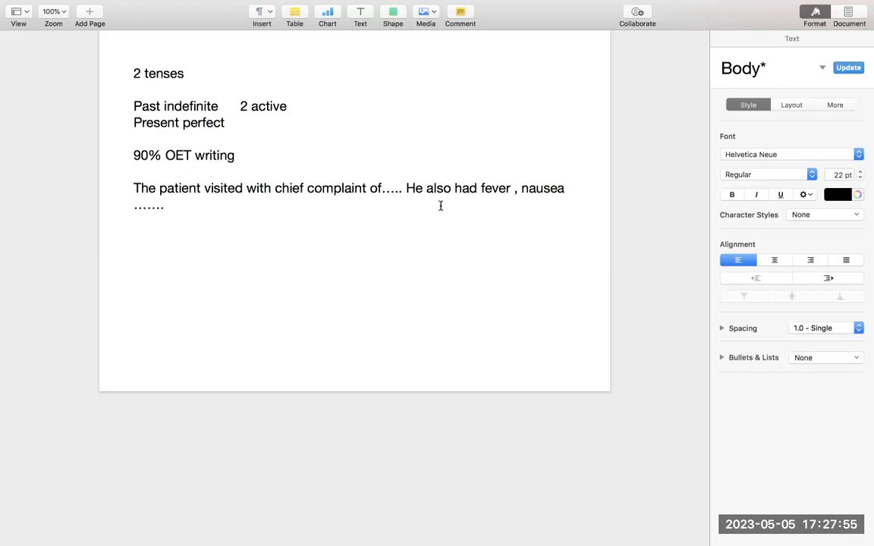
text( He complained of)
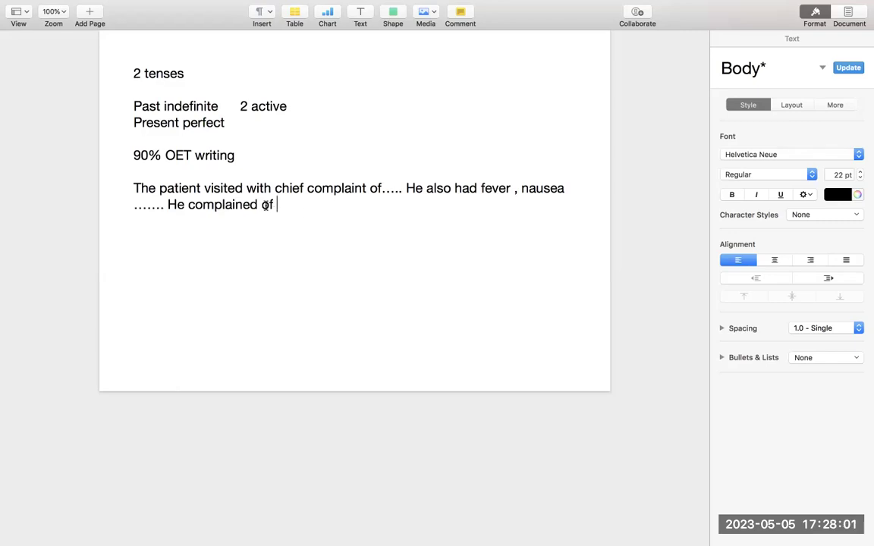
text( .)
Step: Replace the full stop with '/ he suffered from / X ray revealed fracture'
key(BackSpace)
text(/ he )
text(wi)
key(BackSpace)
key(BackSpace)
key(BackSpace)
key(BackSpace)
text(he suffere)
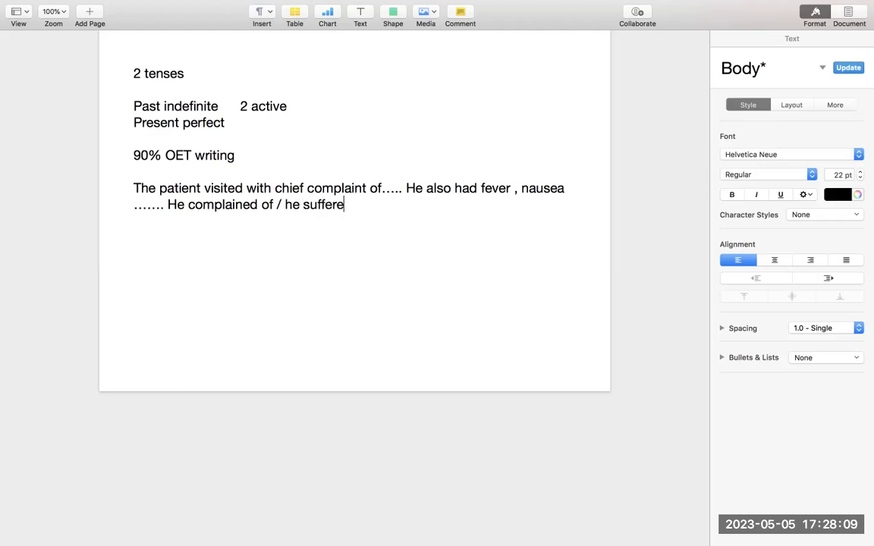
text(d from /)
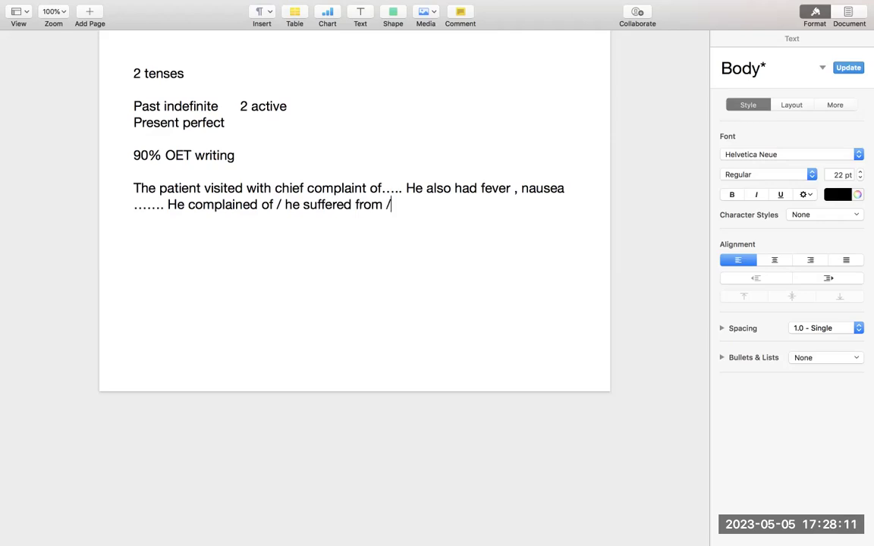
text( X ray revealed farct)
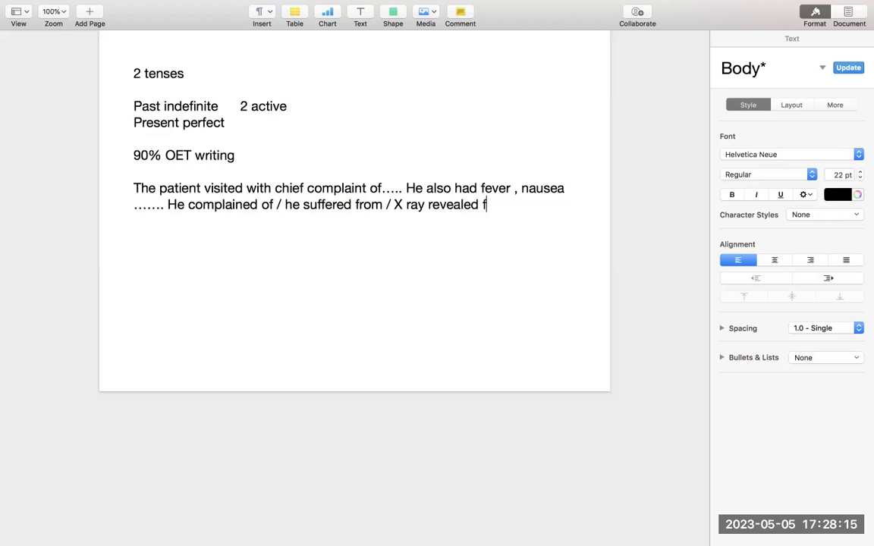
key(BackSpace)
key(BackSpace)
key(BackSpace)
text(racture)
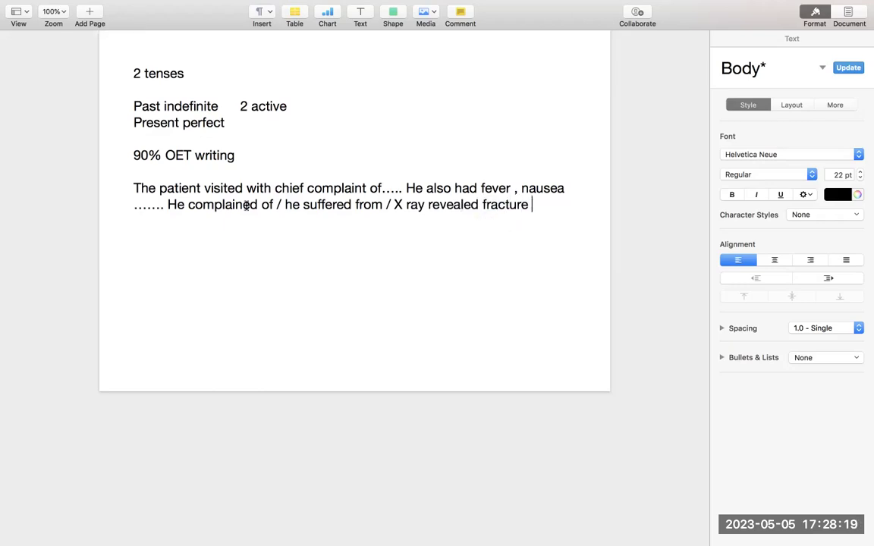
Step: Append '/ BP got increased / BSI got decreased' to the example
drag(428, 205, 479, 205)
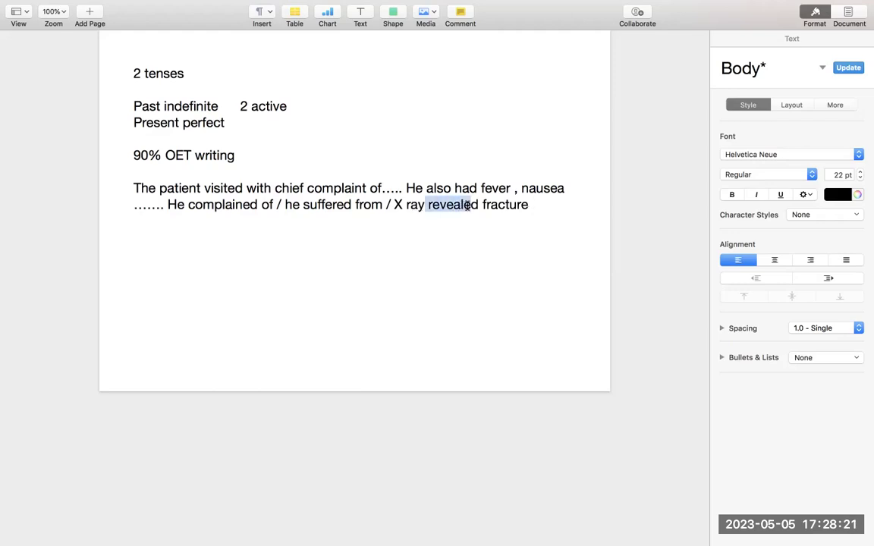
click(551, 201)
text(/)
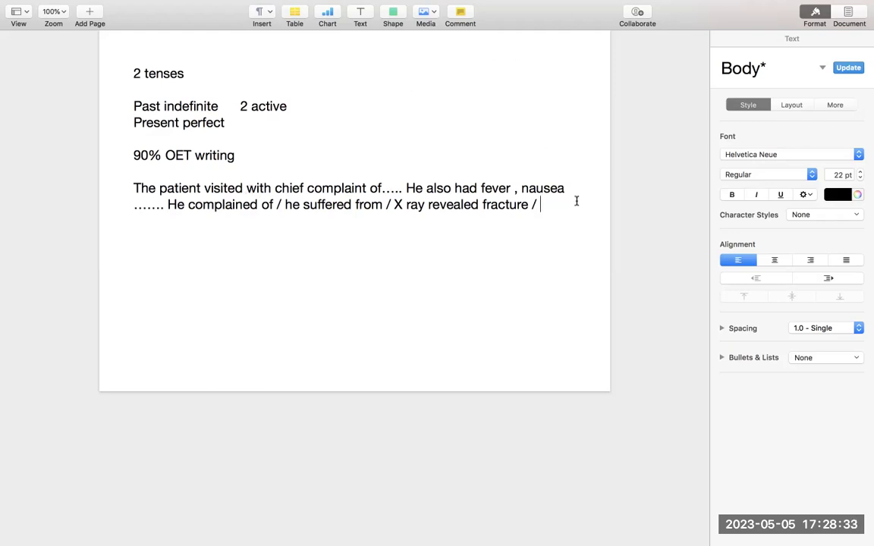
text(BP got increased)
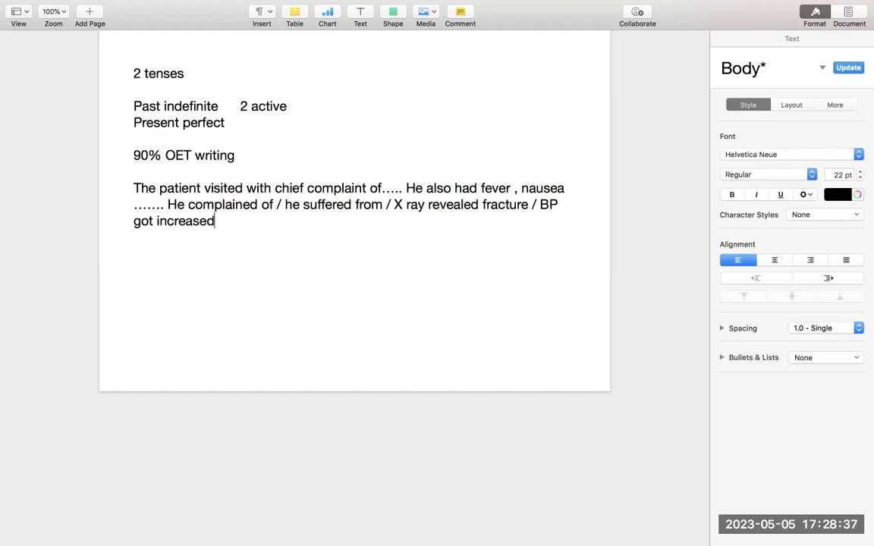
text( / BSI )
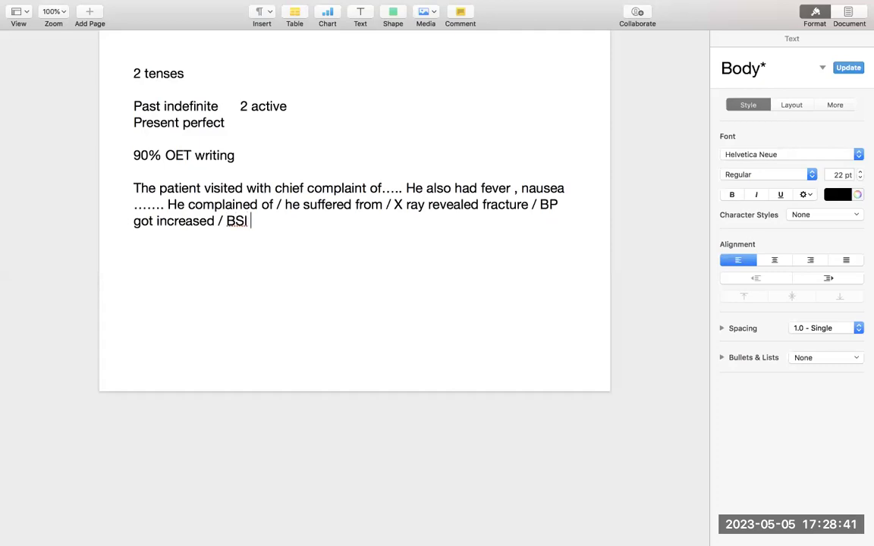
text(got decreased)
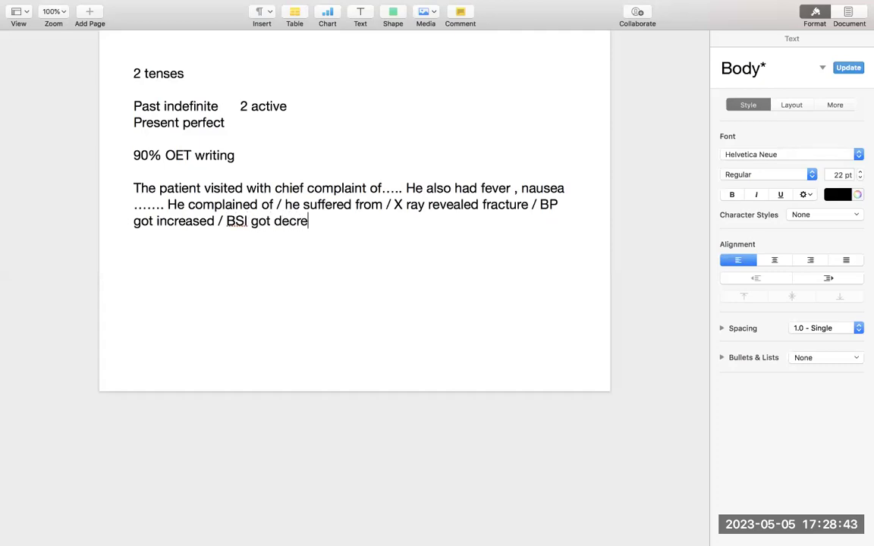
double_click(268, 220)
click(252, 220)
drag(166, 188, 346, 229)
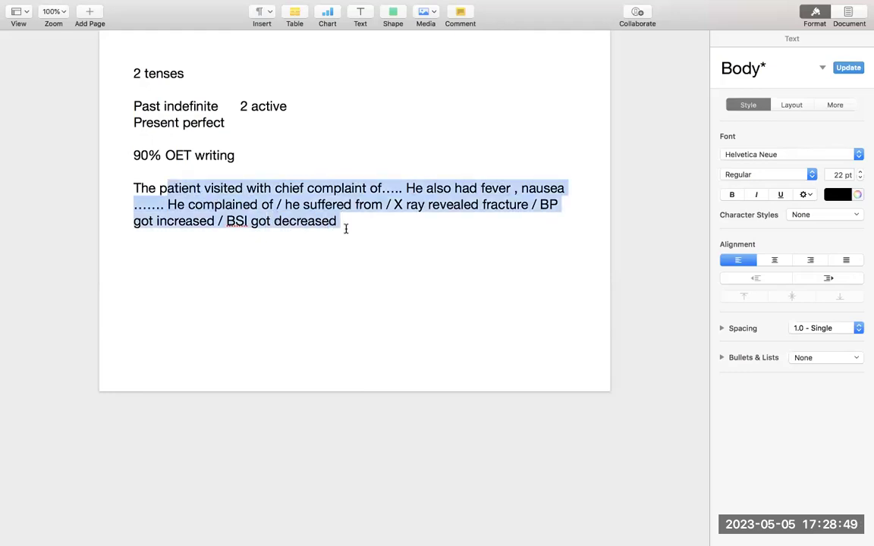
Step: End the example with '. Symtpos. On exmaiantion,' and add 'was 3rd' after '2 active'
click(345, 227)
text(.)
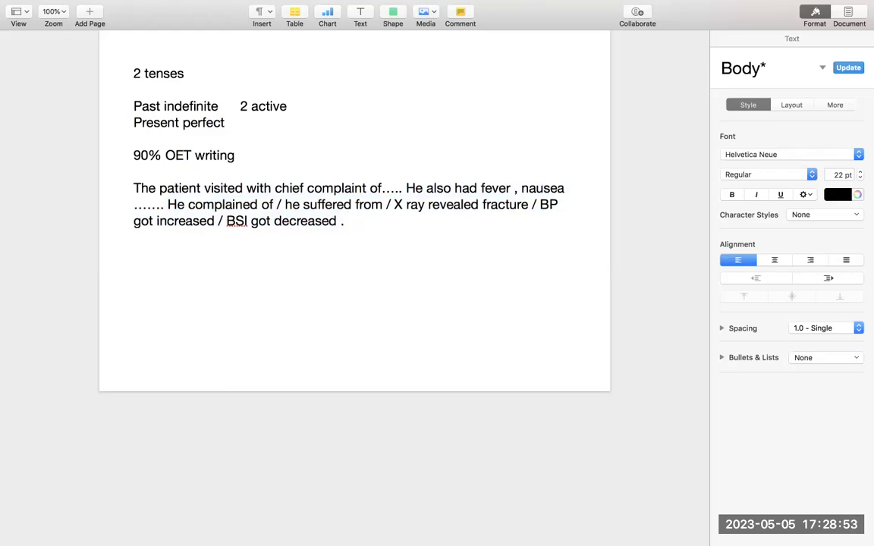
text( Symtpos. )
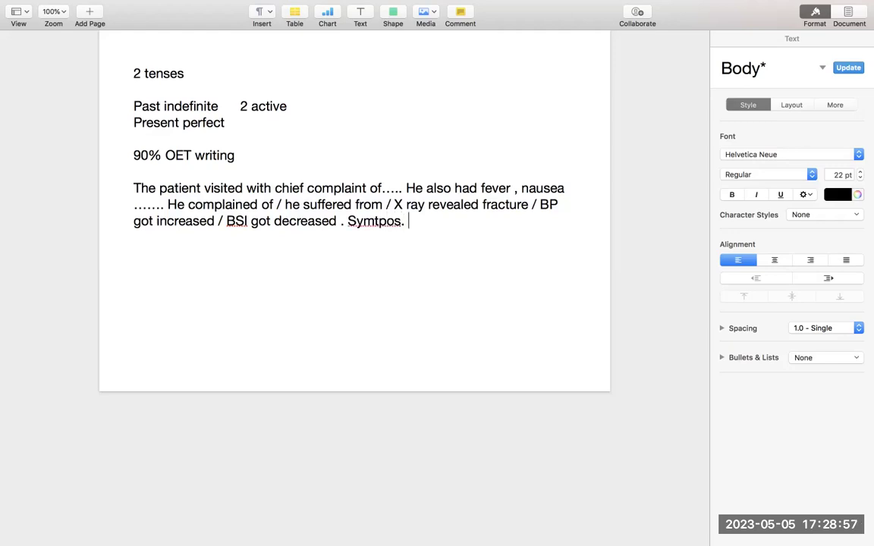
text(On exmaiantion,)
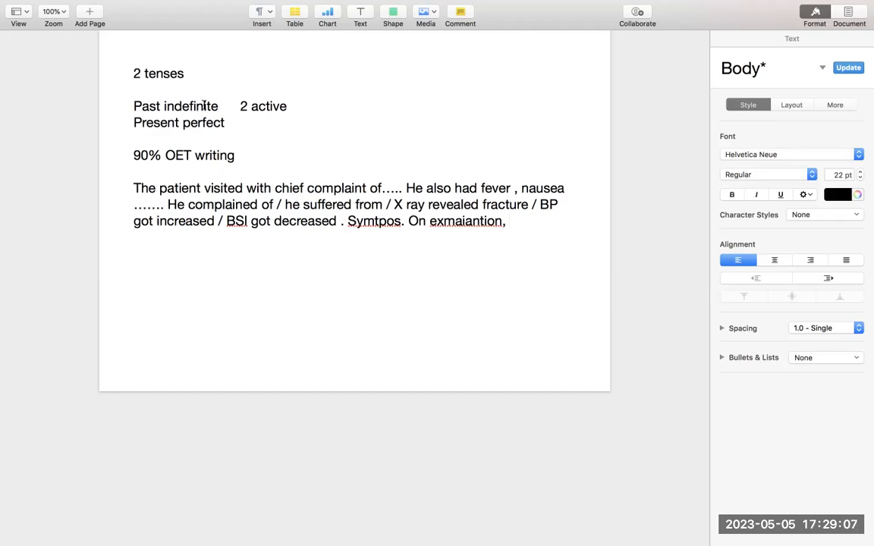
click(313, 107)
key(Tab)
text(was 3rd)
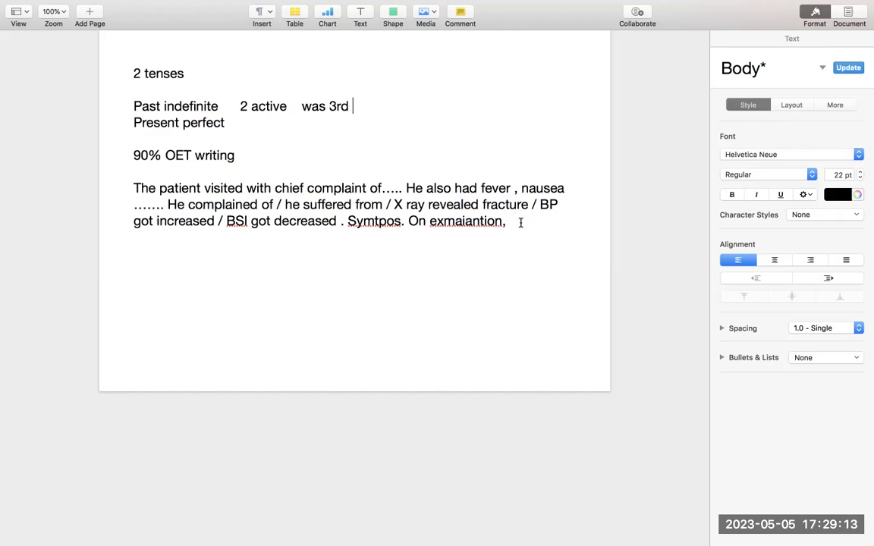
text(he was found )
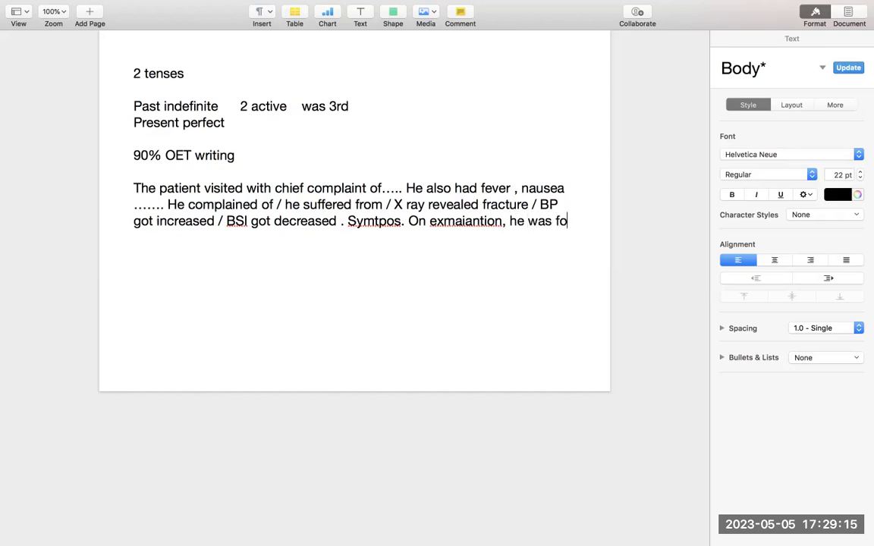
text(with elevated)
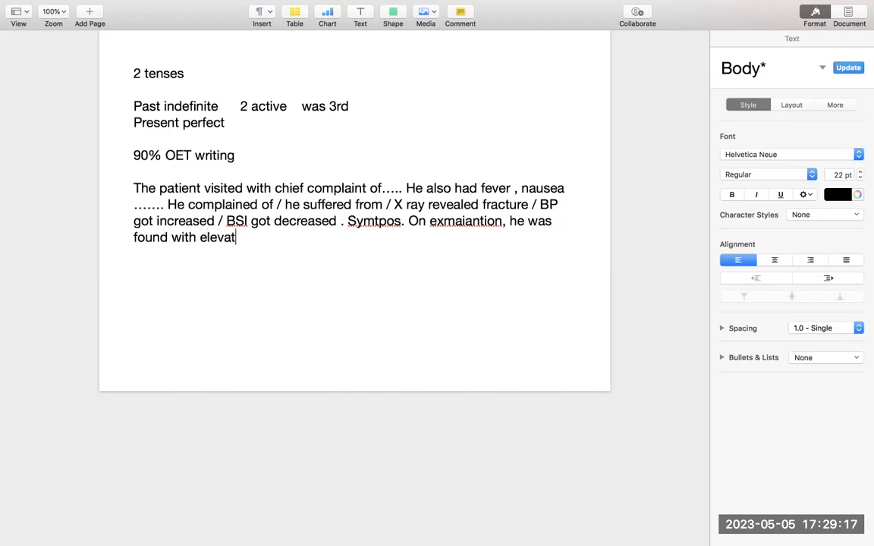